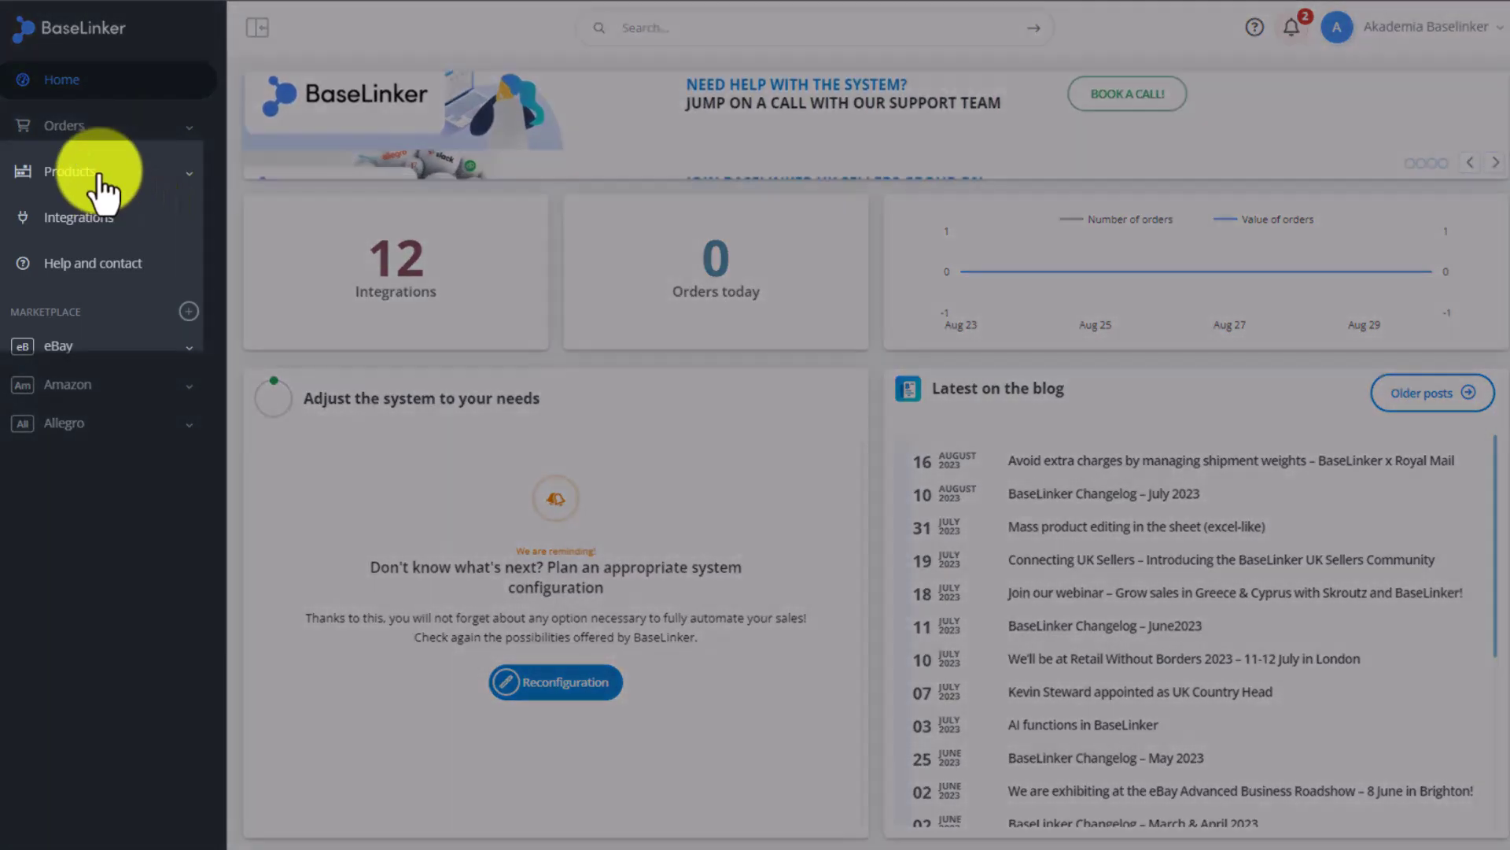
Go to Products > Import/Export to see the four product import options.
click(99, 173)
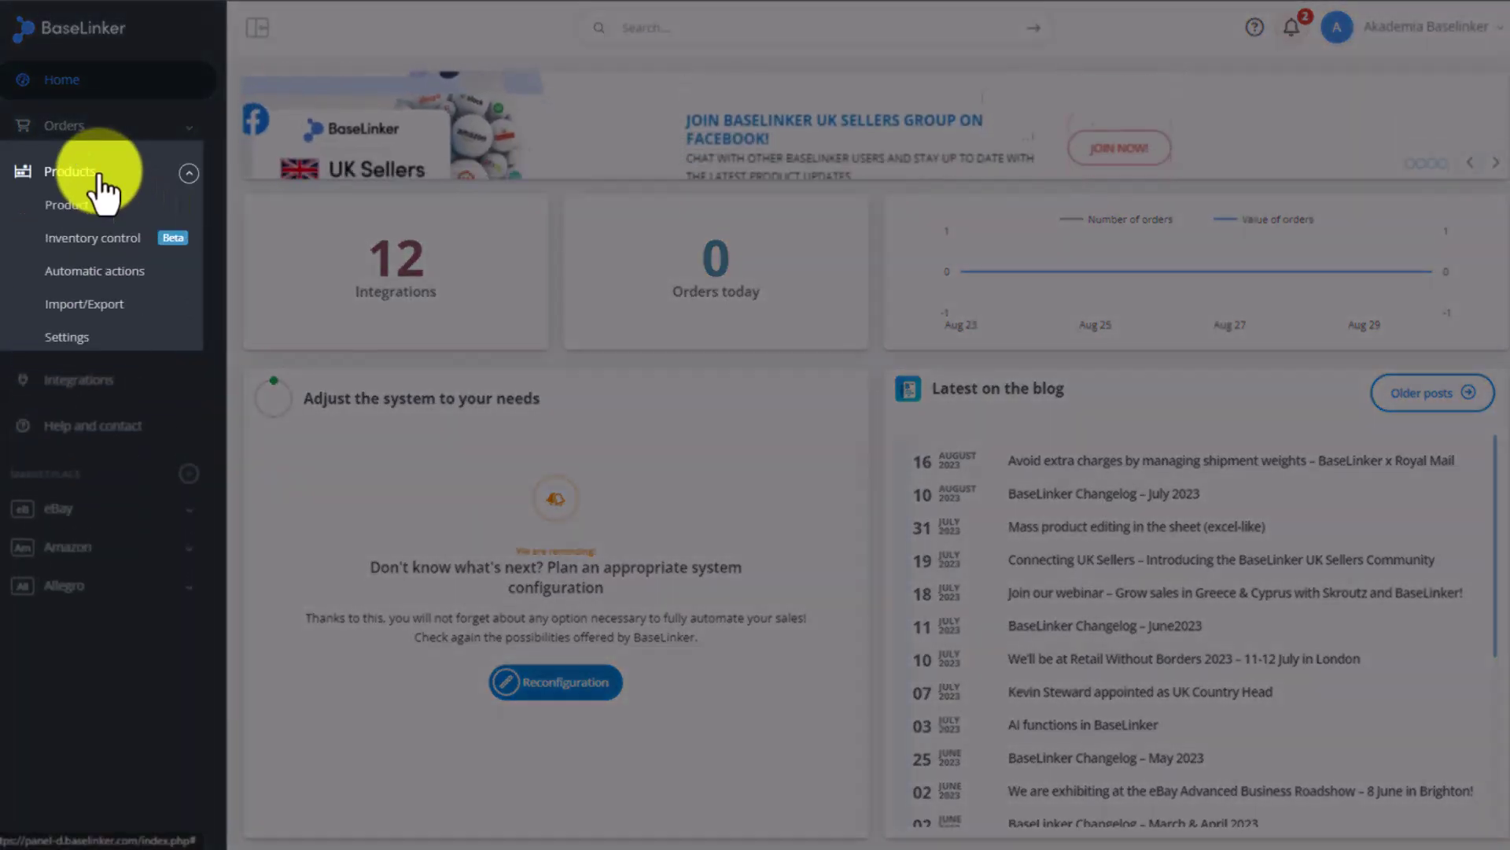
click(120, 316)
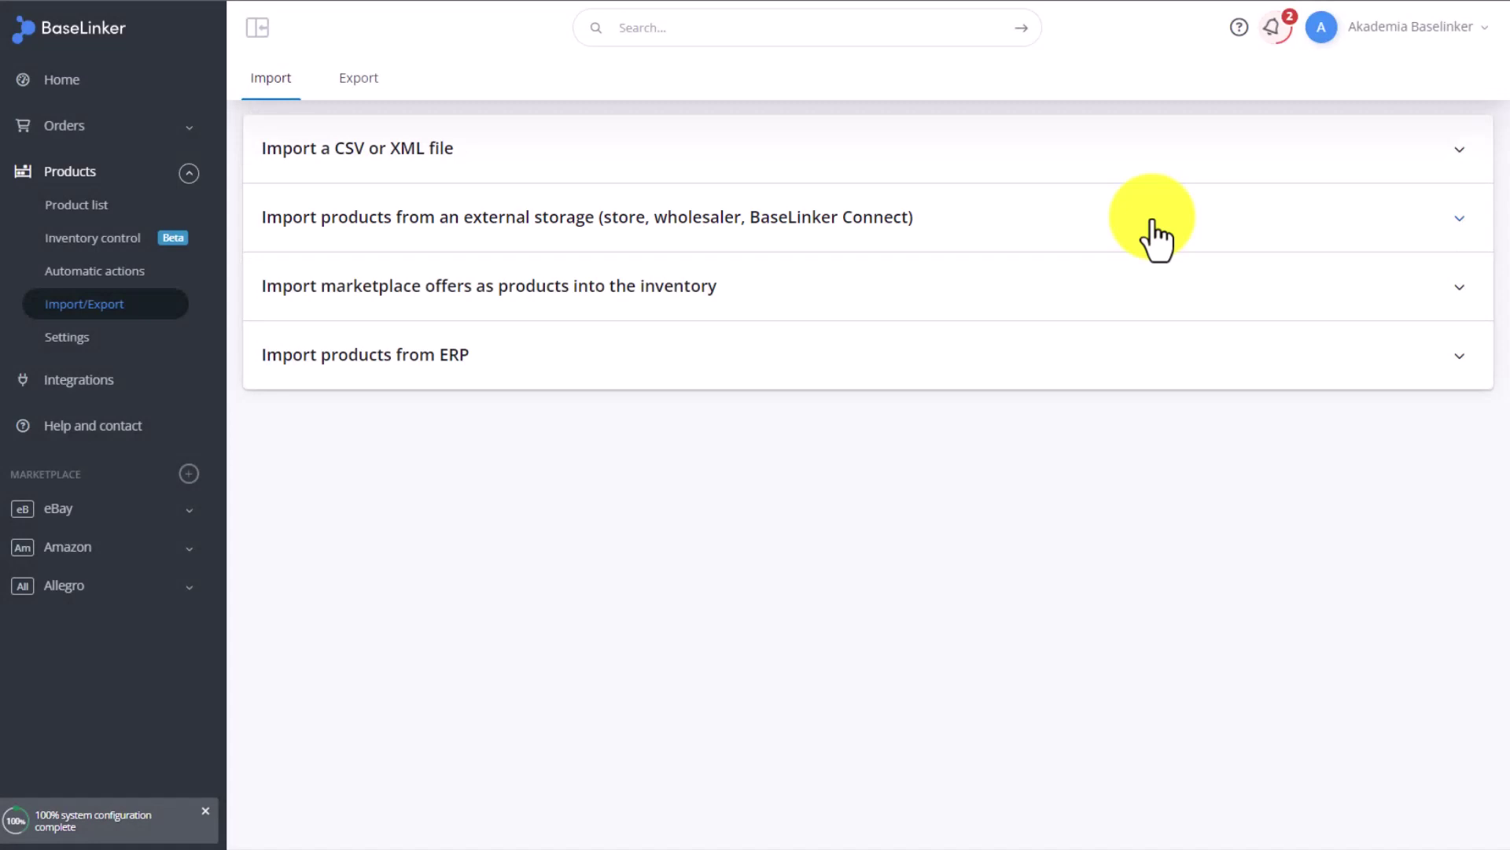
Expand 'Import products from an external storage' and pick SHOPIFY as the external storage.
click(1155, 237)
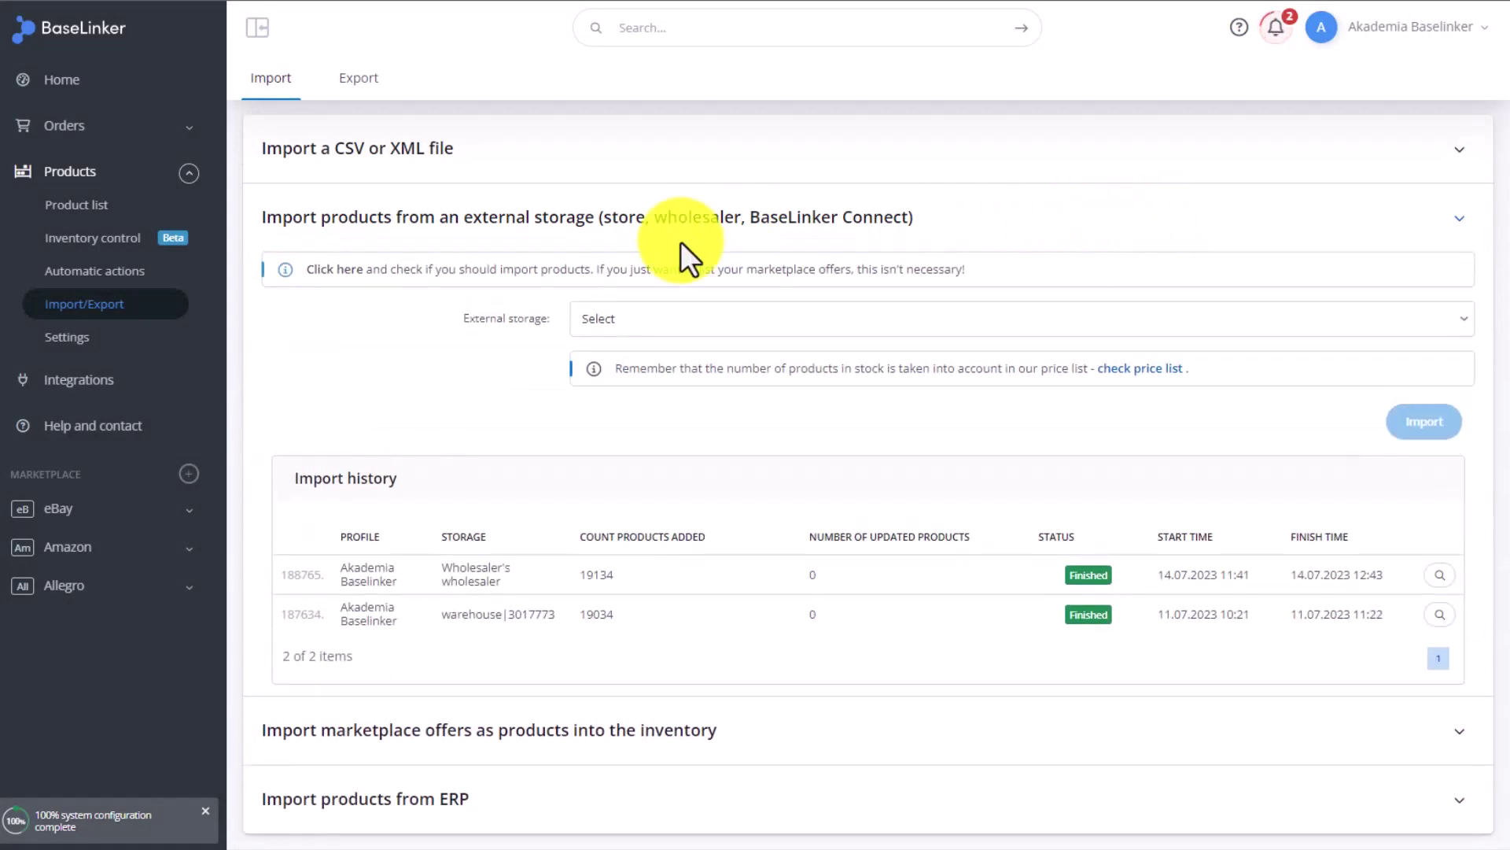
click(964, 325)
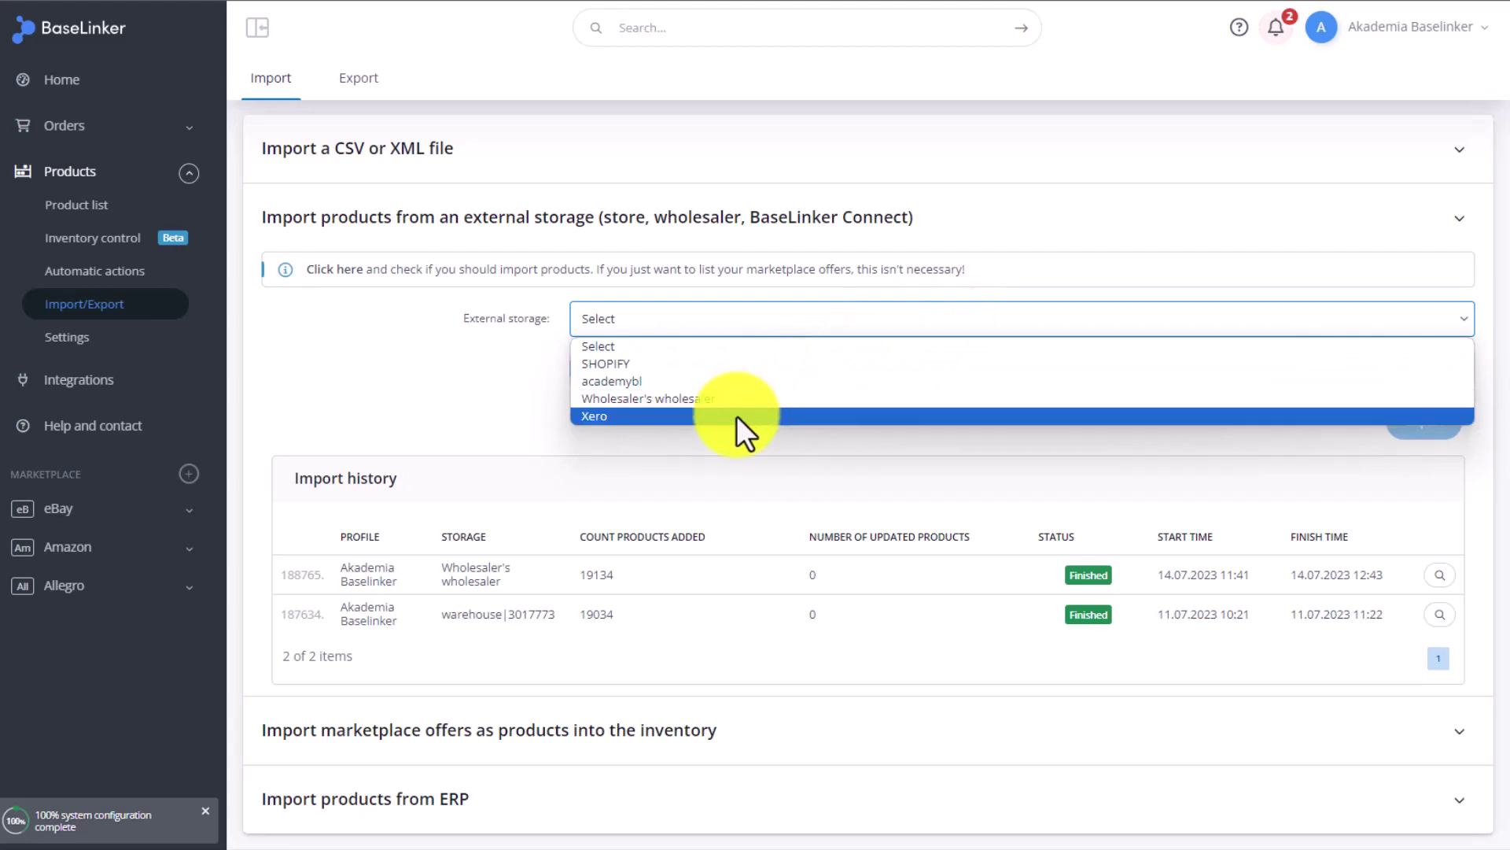
click(738, 363)
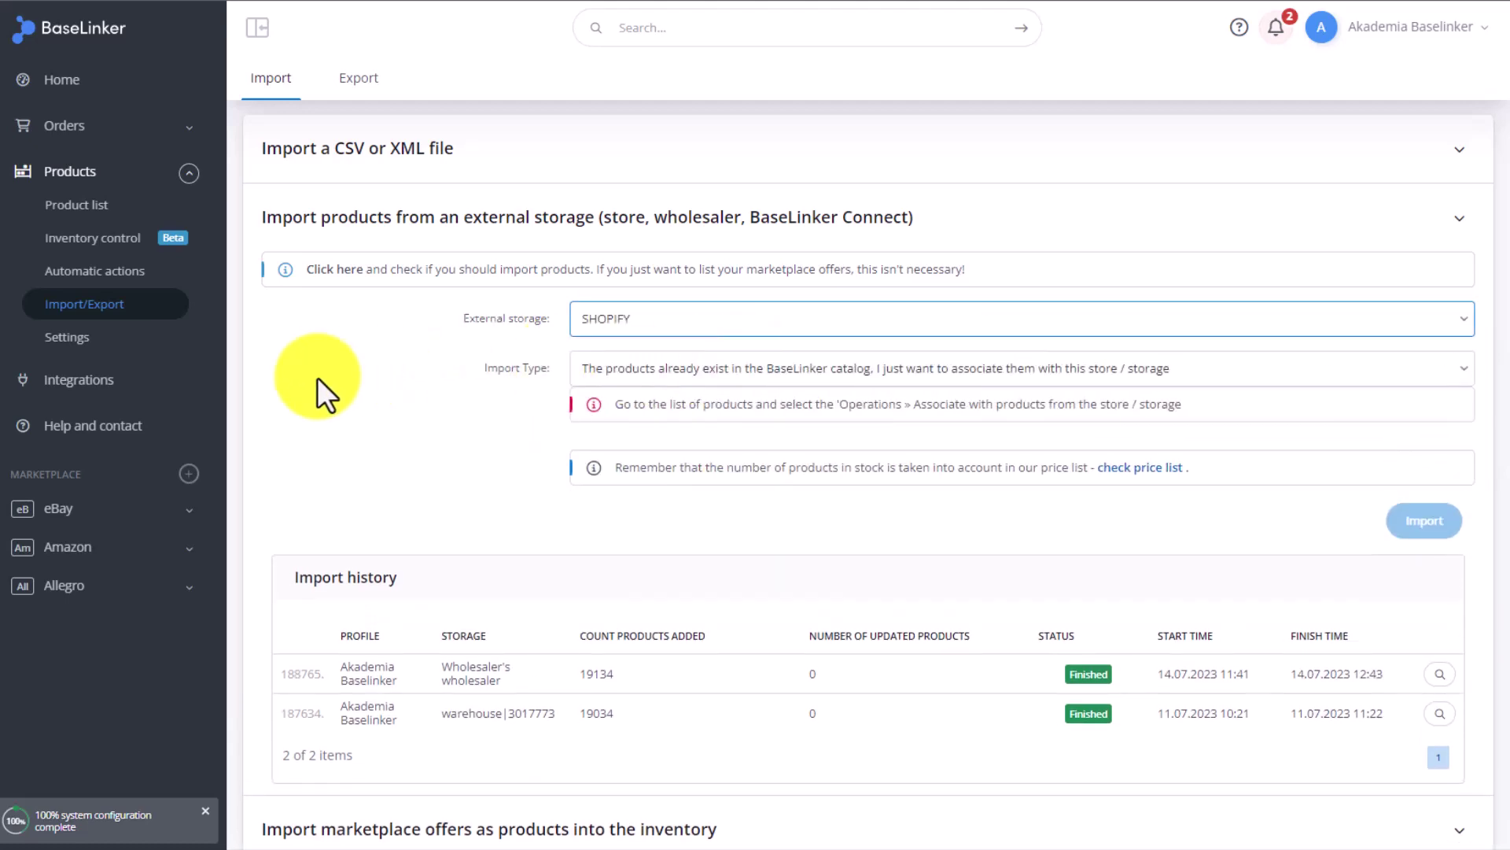
click(990, 367)
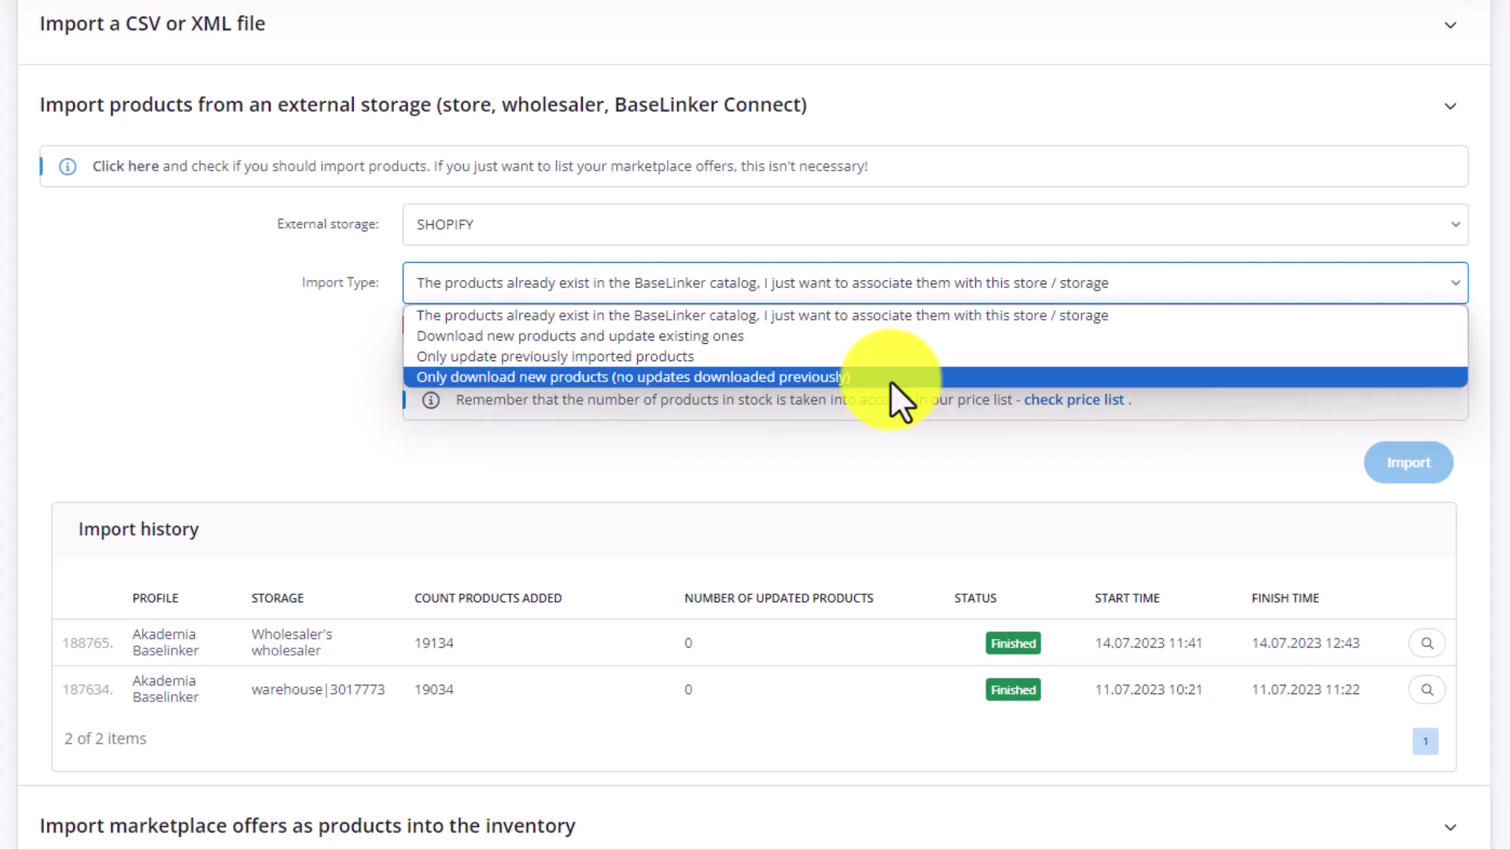
click(860, 320)
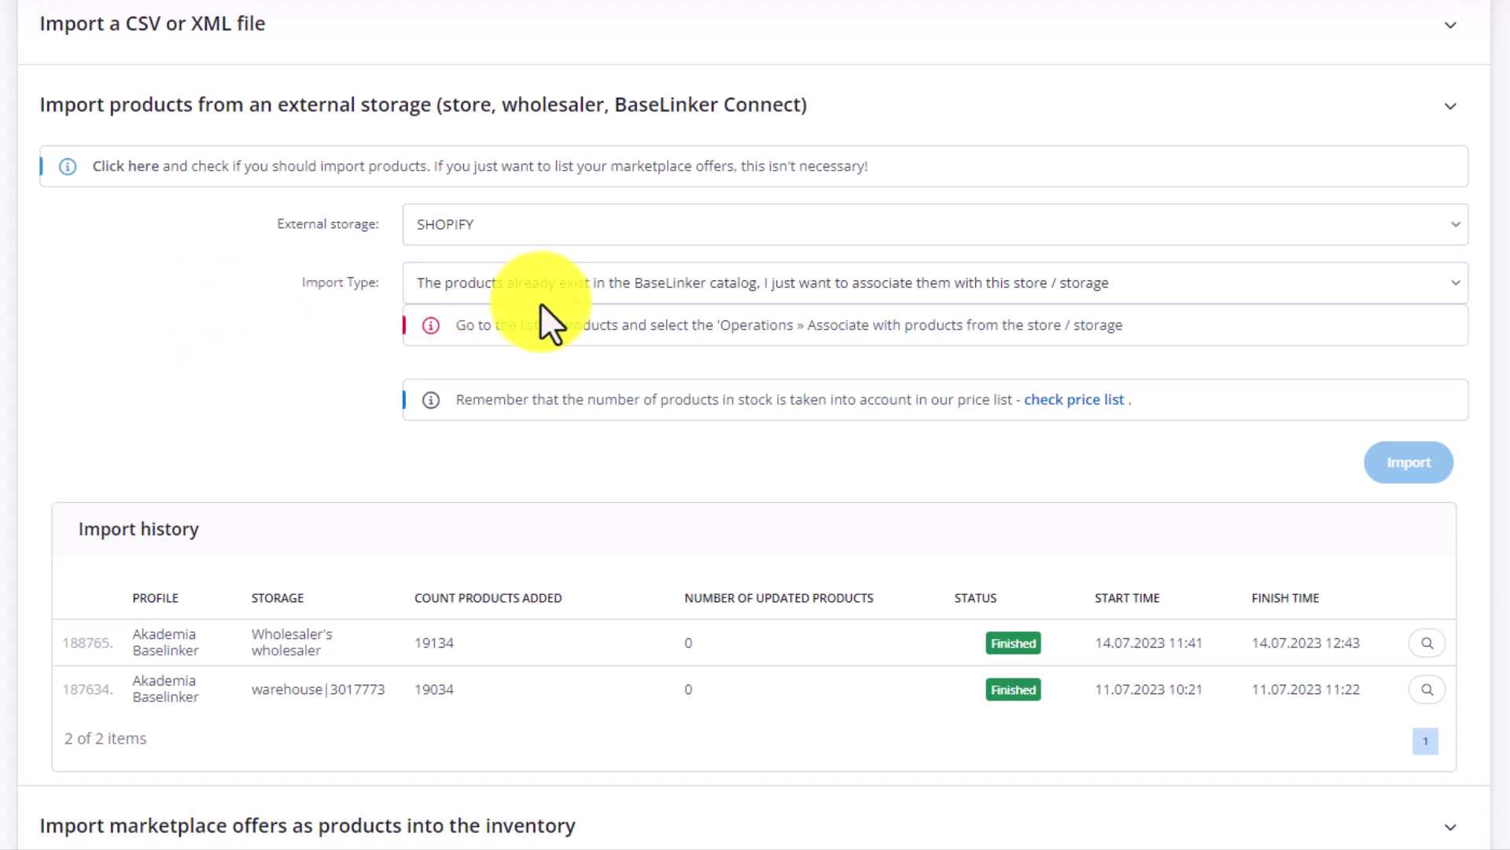
click(672, 286)
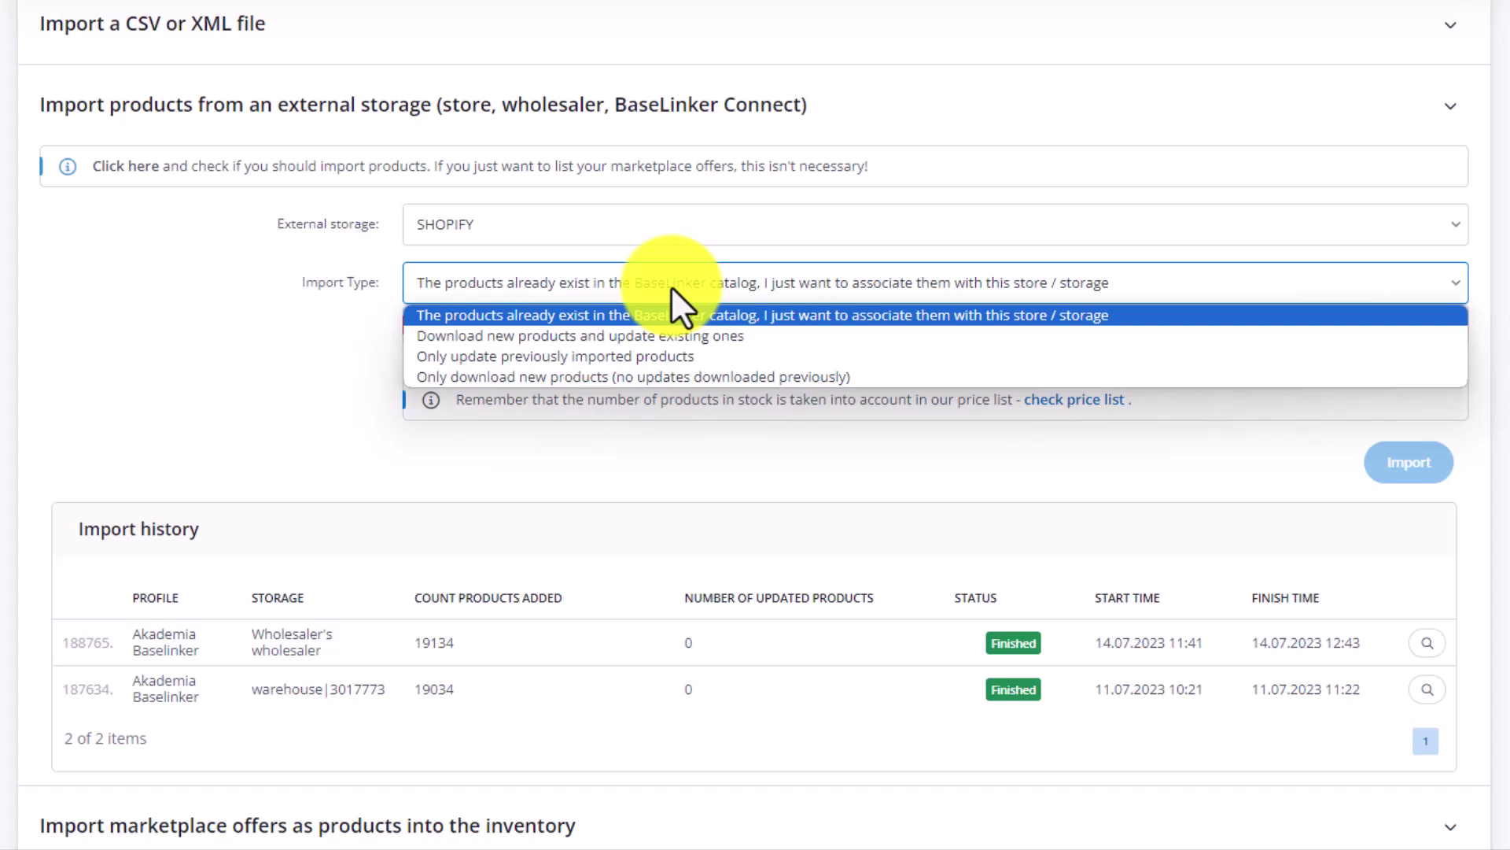
Set Import Type to 'Download new products and update existing ones' with target language EN.
click(673, 331)
scroll(253, 340, down, 1)
scroll(255, 340, down, 1)
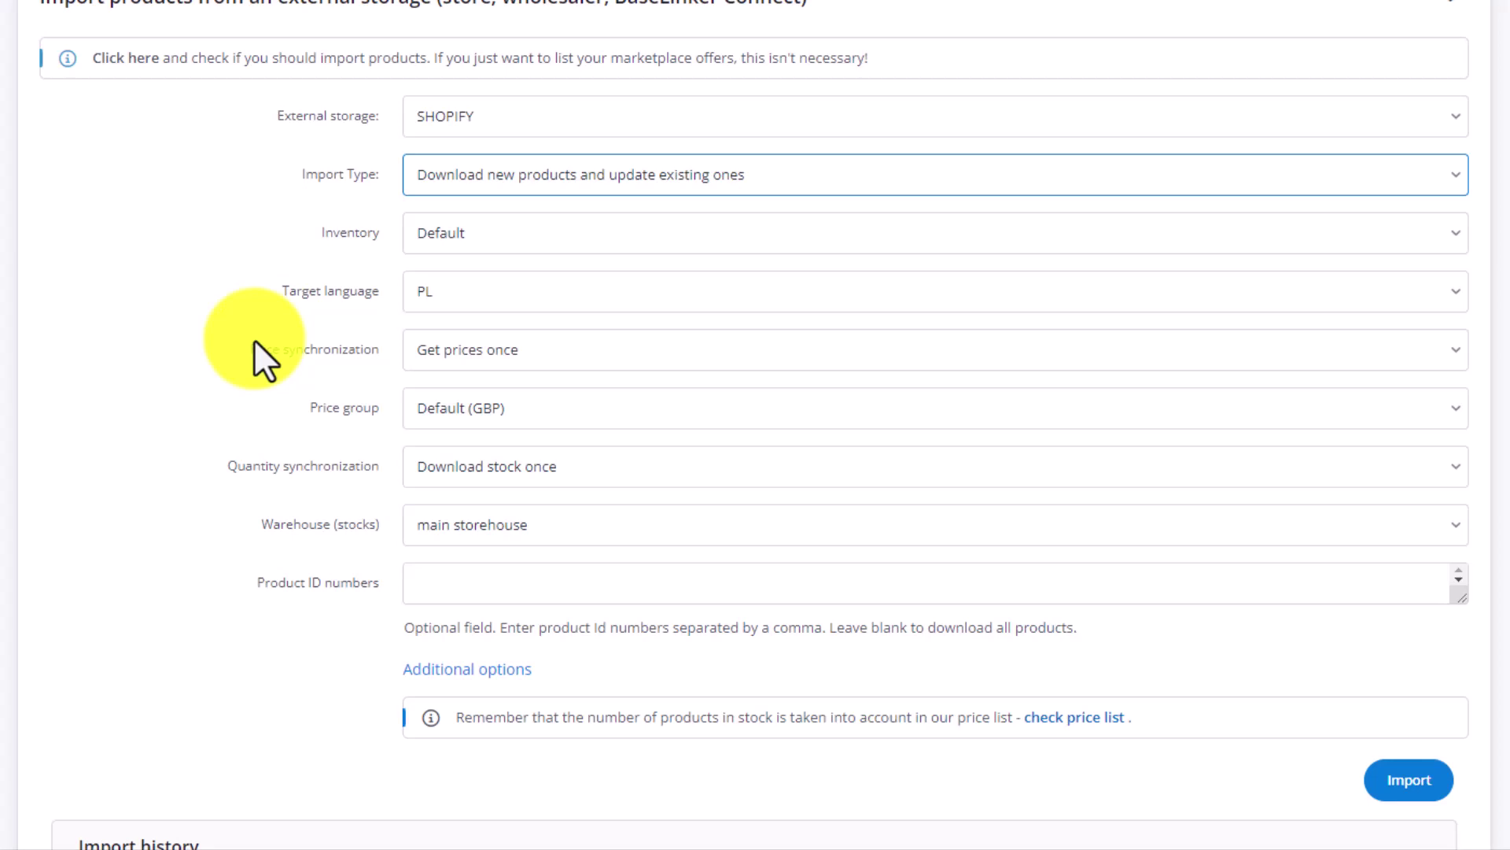
click(595, 293)
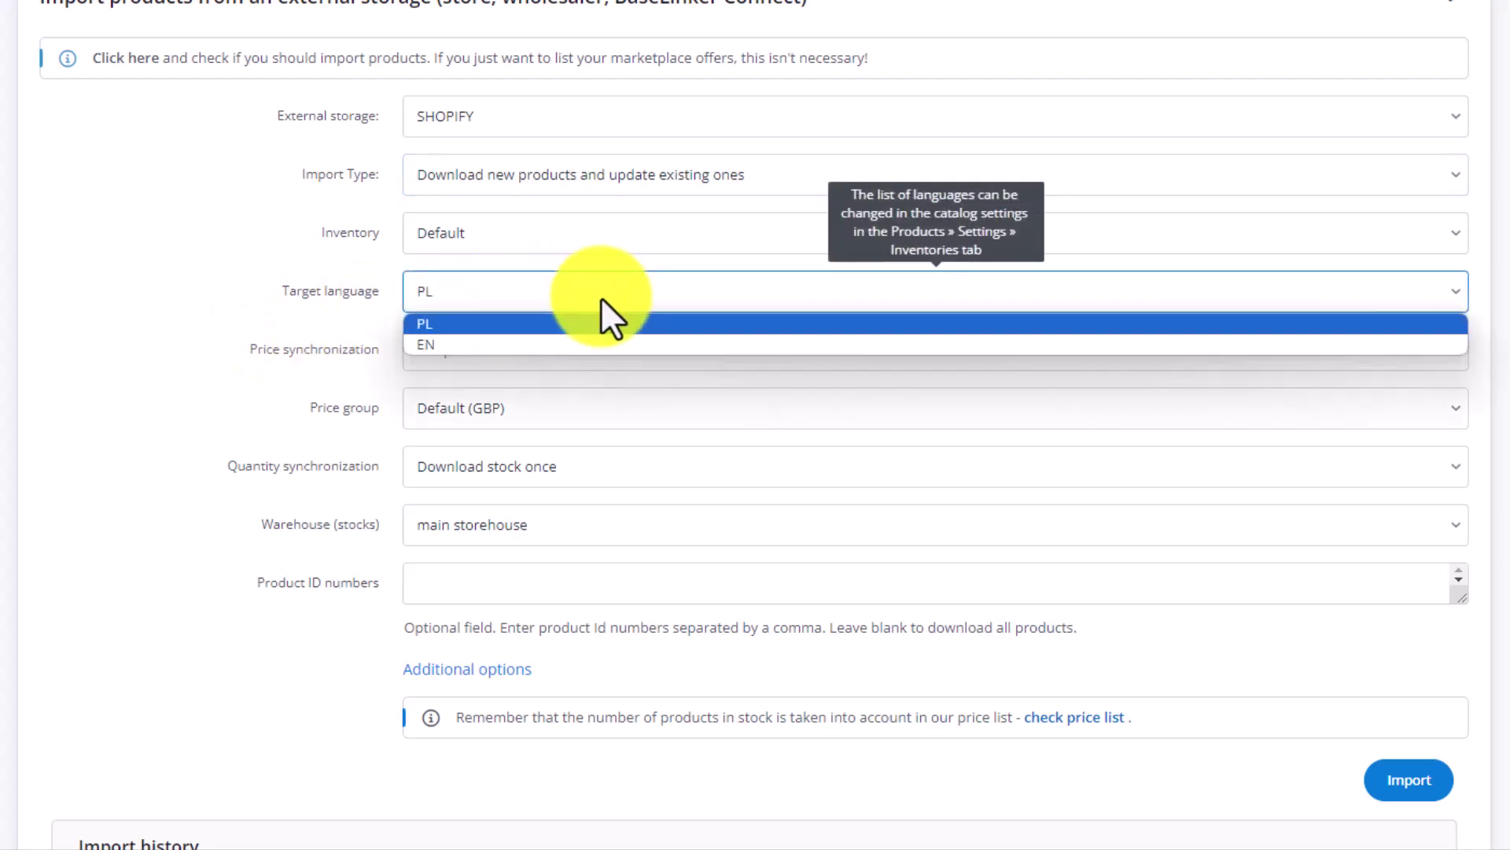
click(606, 344)
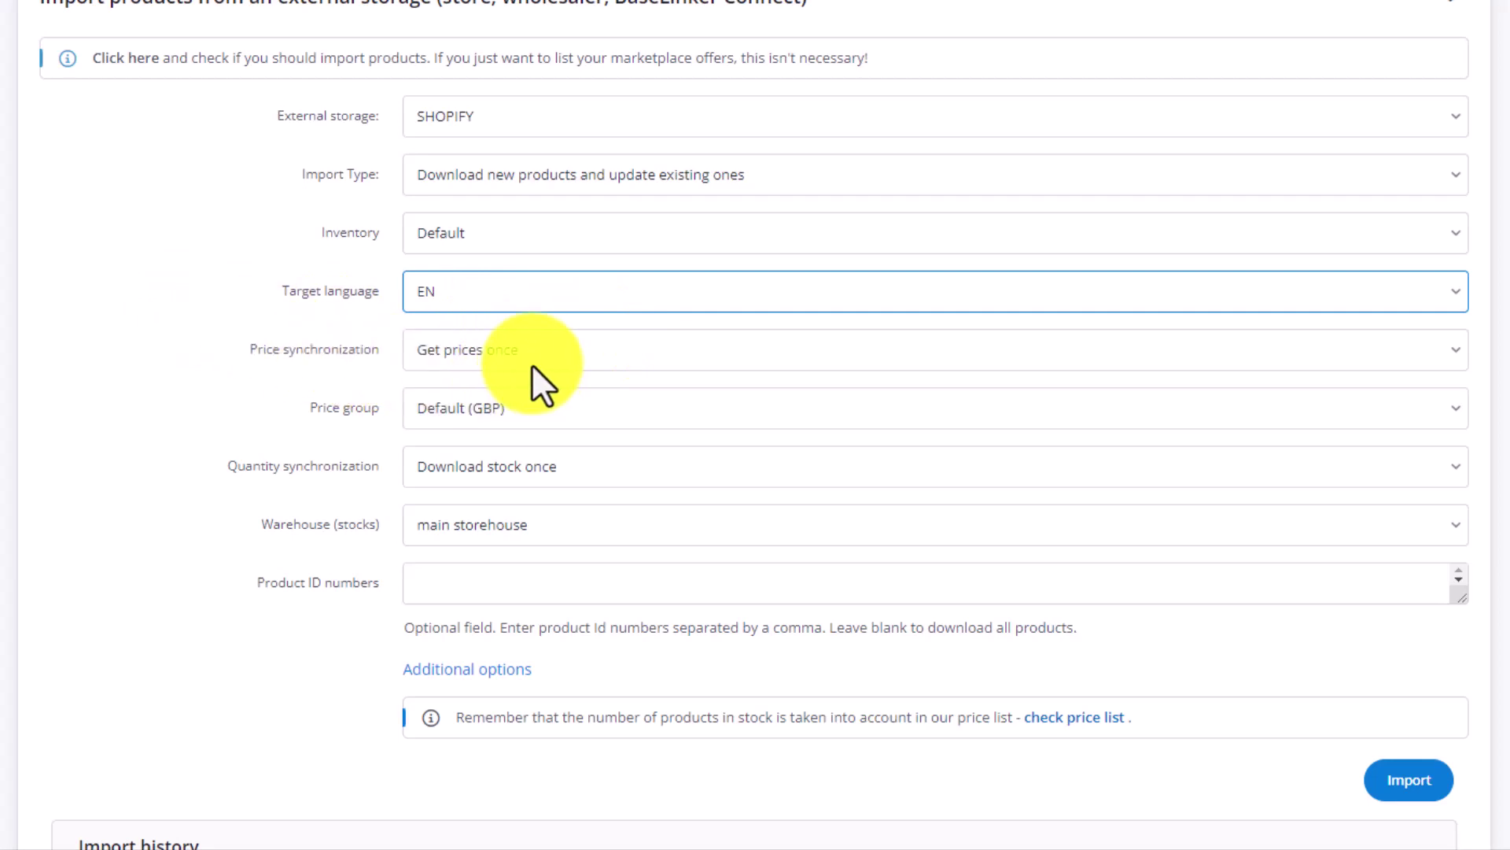
Keep prices fetched only once and review the quantity synchronization options.
click(514, 353)
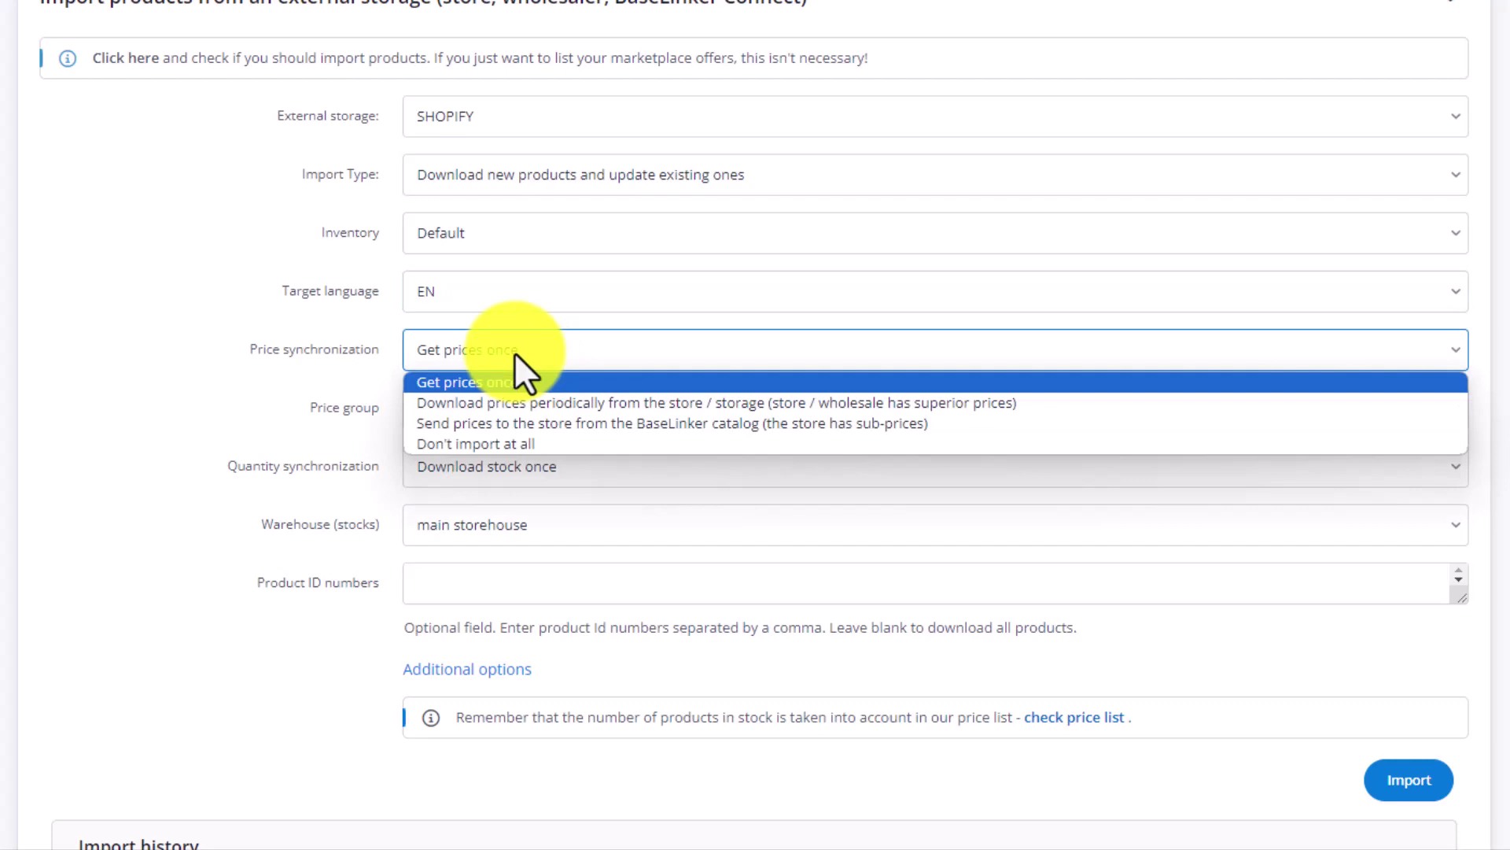
click(514, 352)
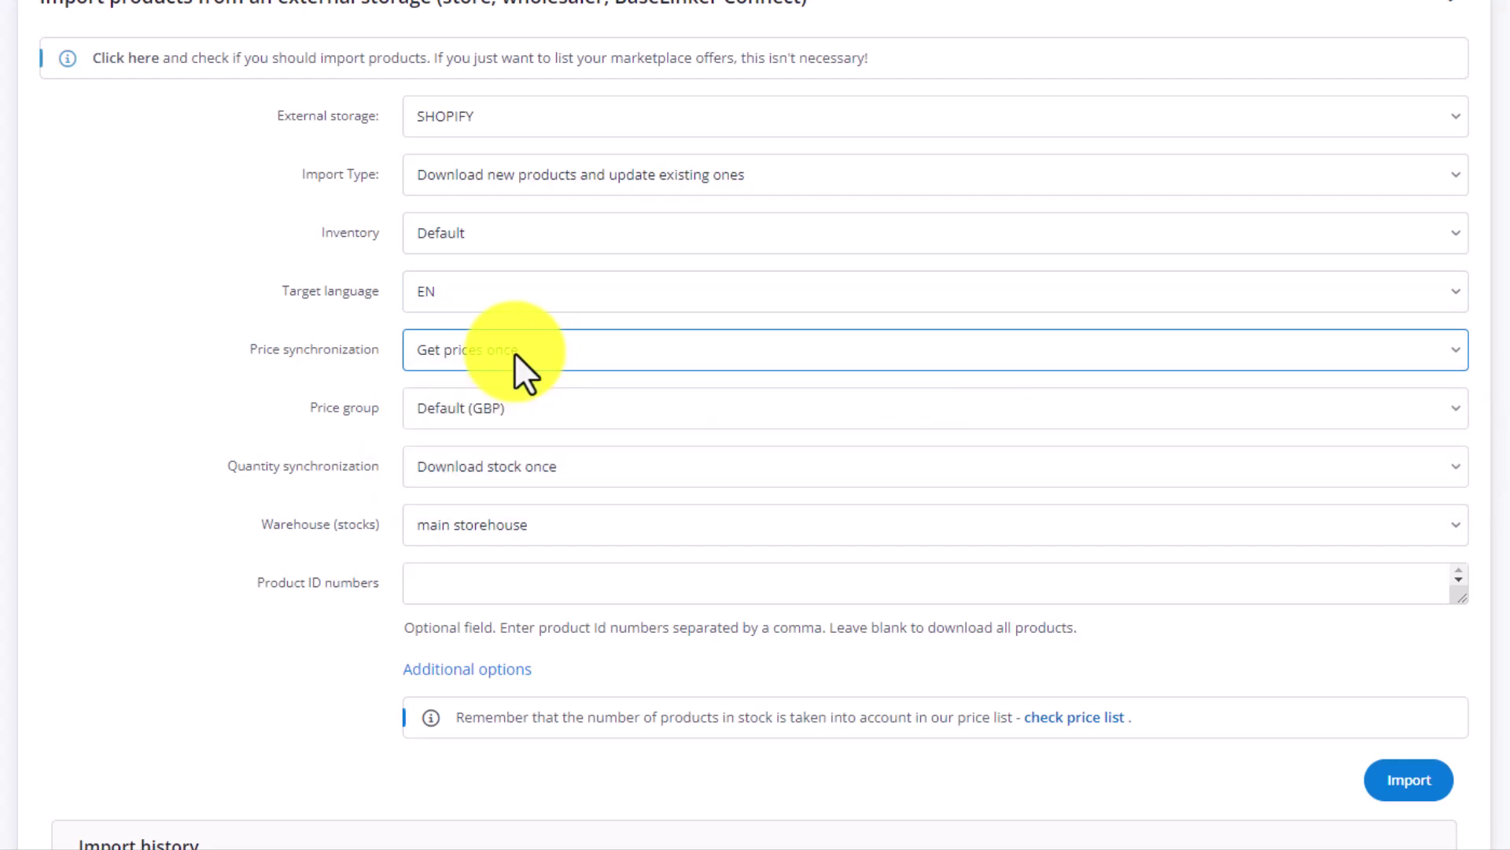
click(589, 471)
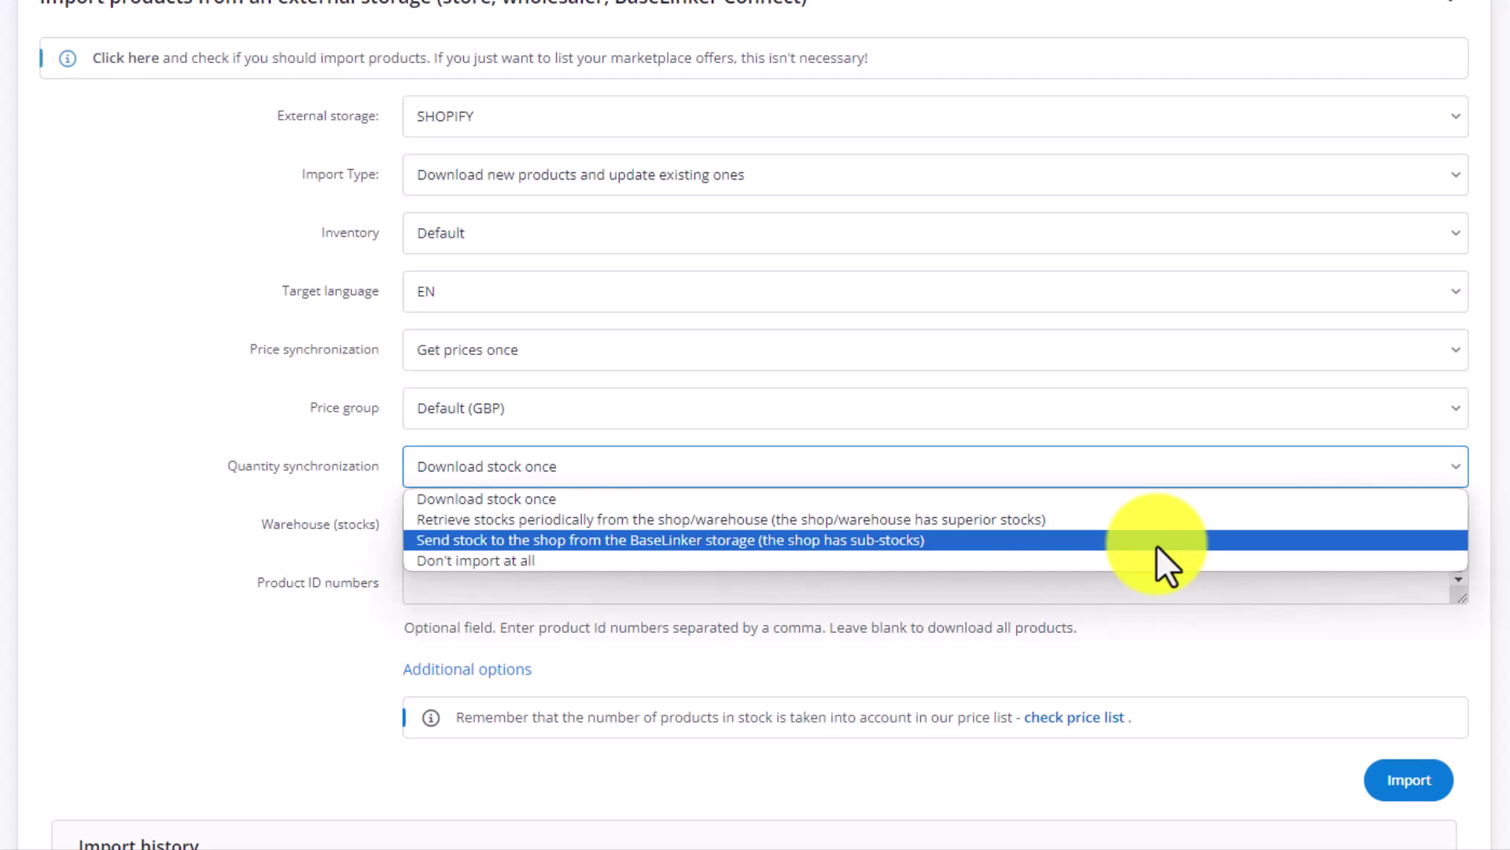
click(128, 342)
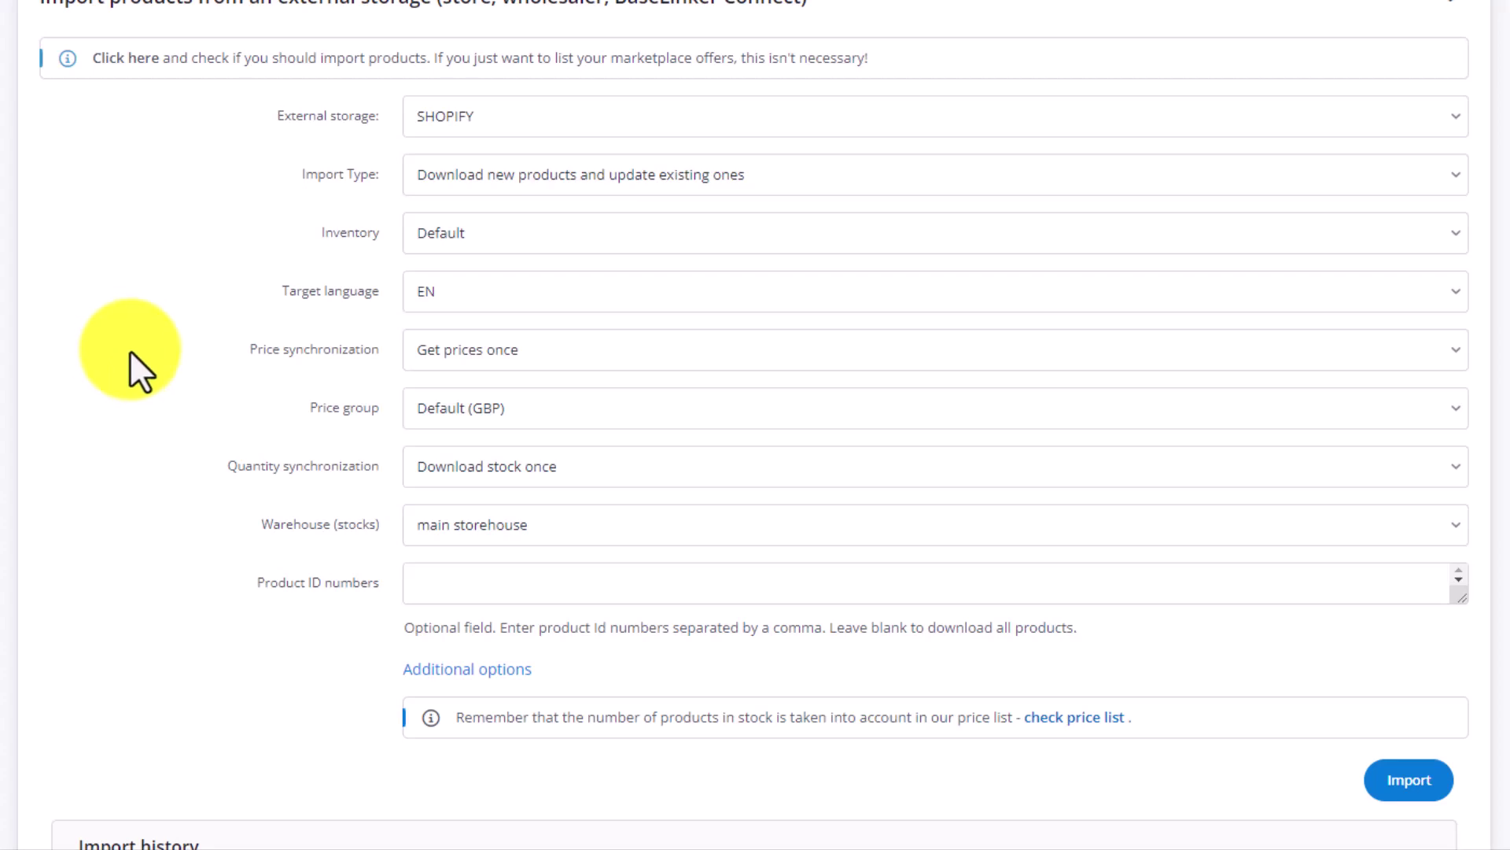
scroll(130, 351, down, 1)
click(596, 416)
click(597, 414)
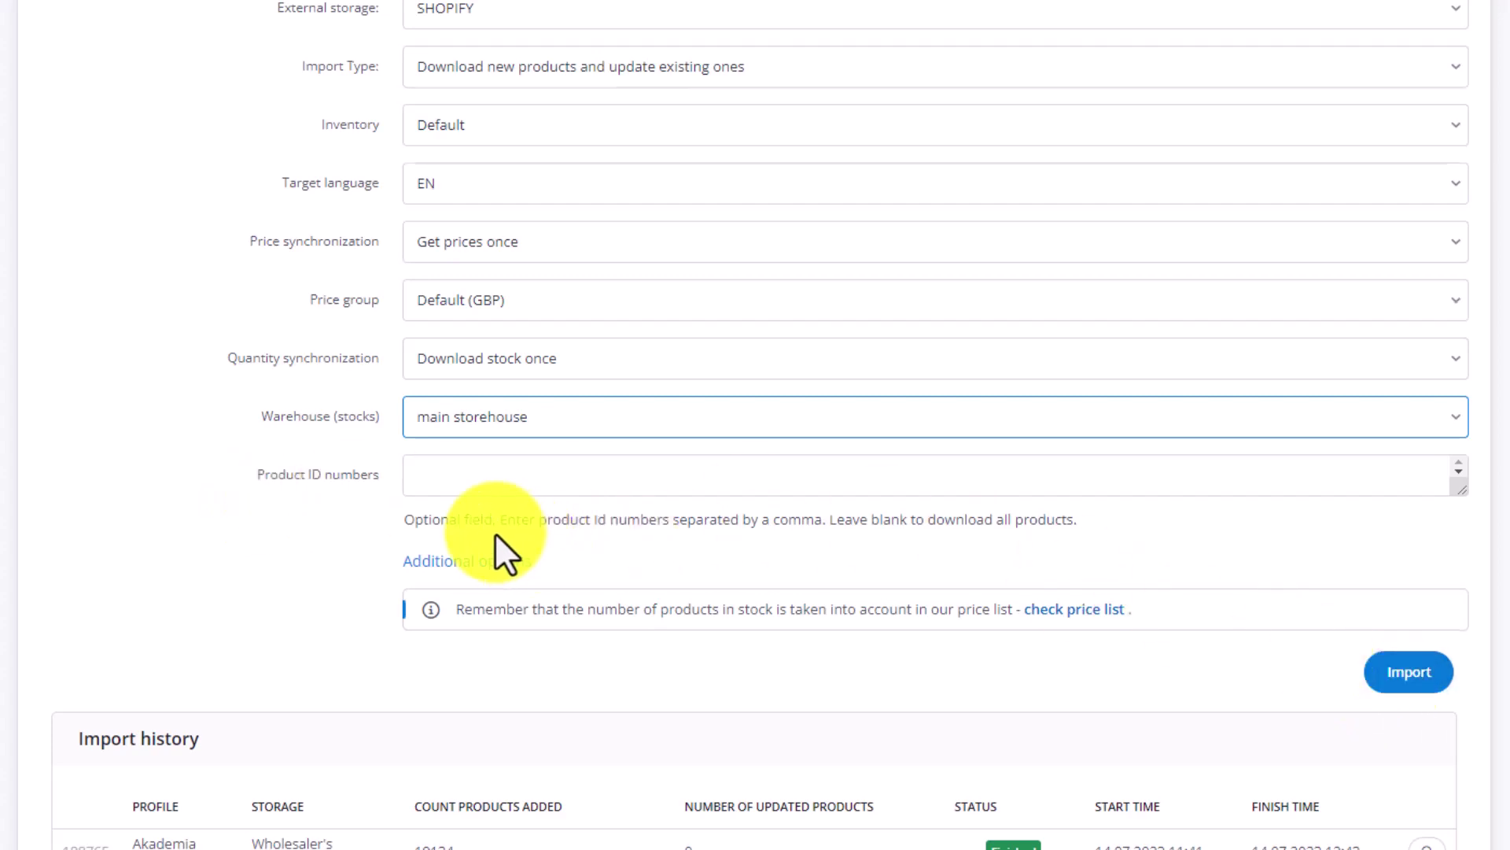
Switch the external storage source to Wholesaler's wholesaler.
scroll(494, 532, up, 3)
click(518, 213)
click(518, 319)
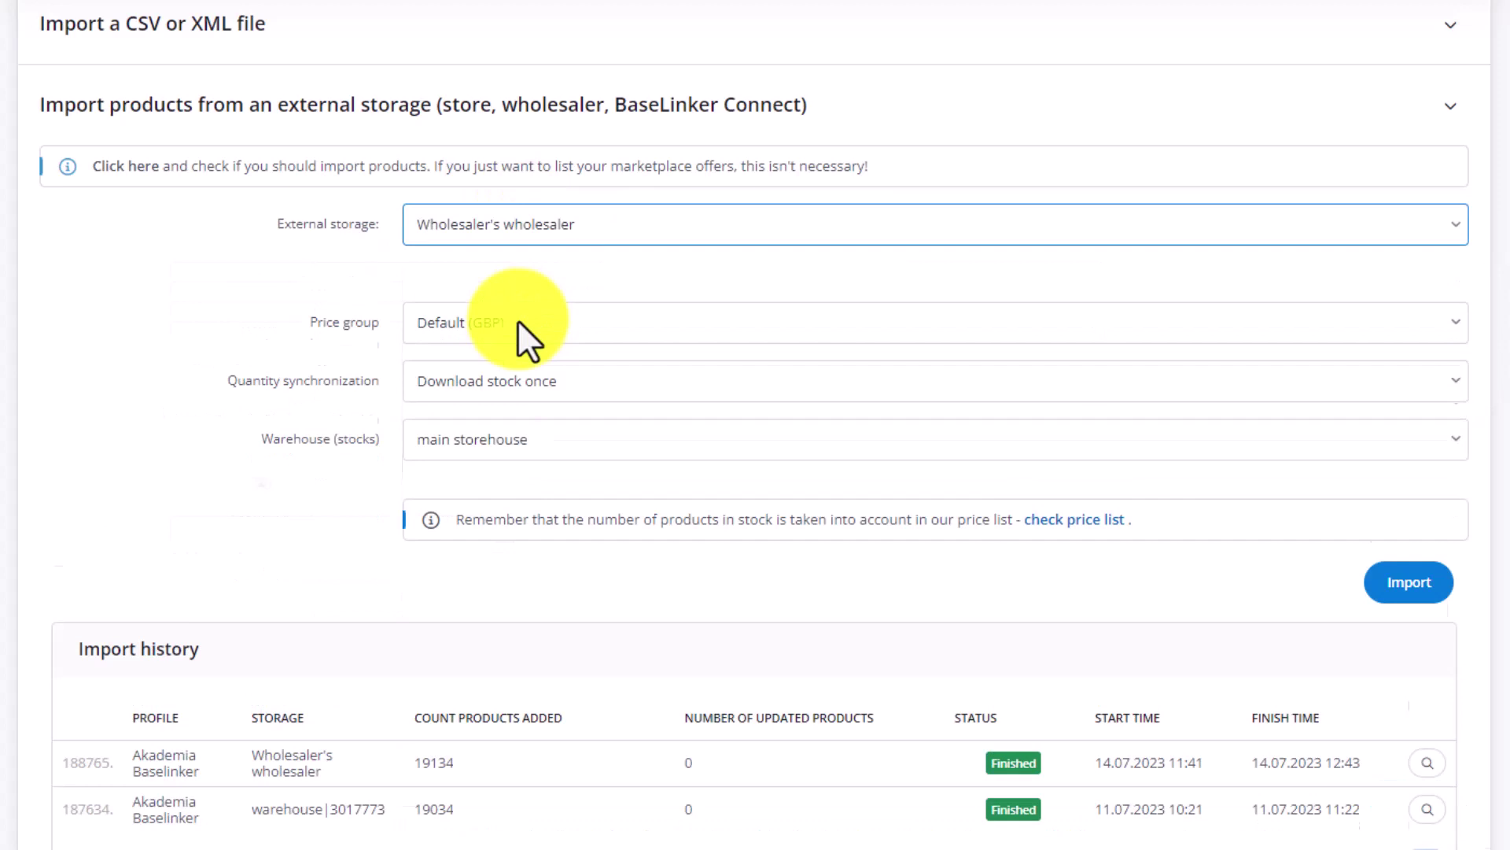
Try the Import Type options, settling on 'Download new products and update existing ones'.
scroll(232, 321, down, 2)
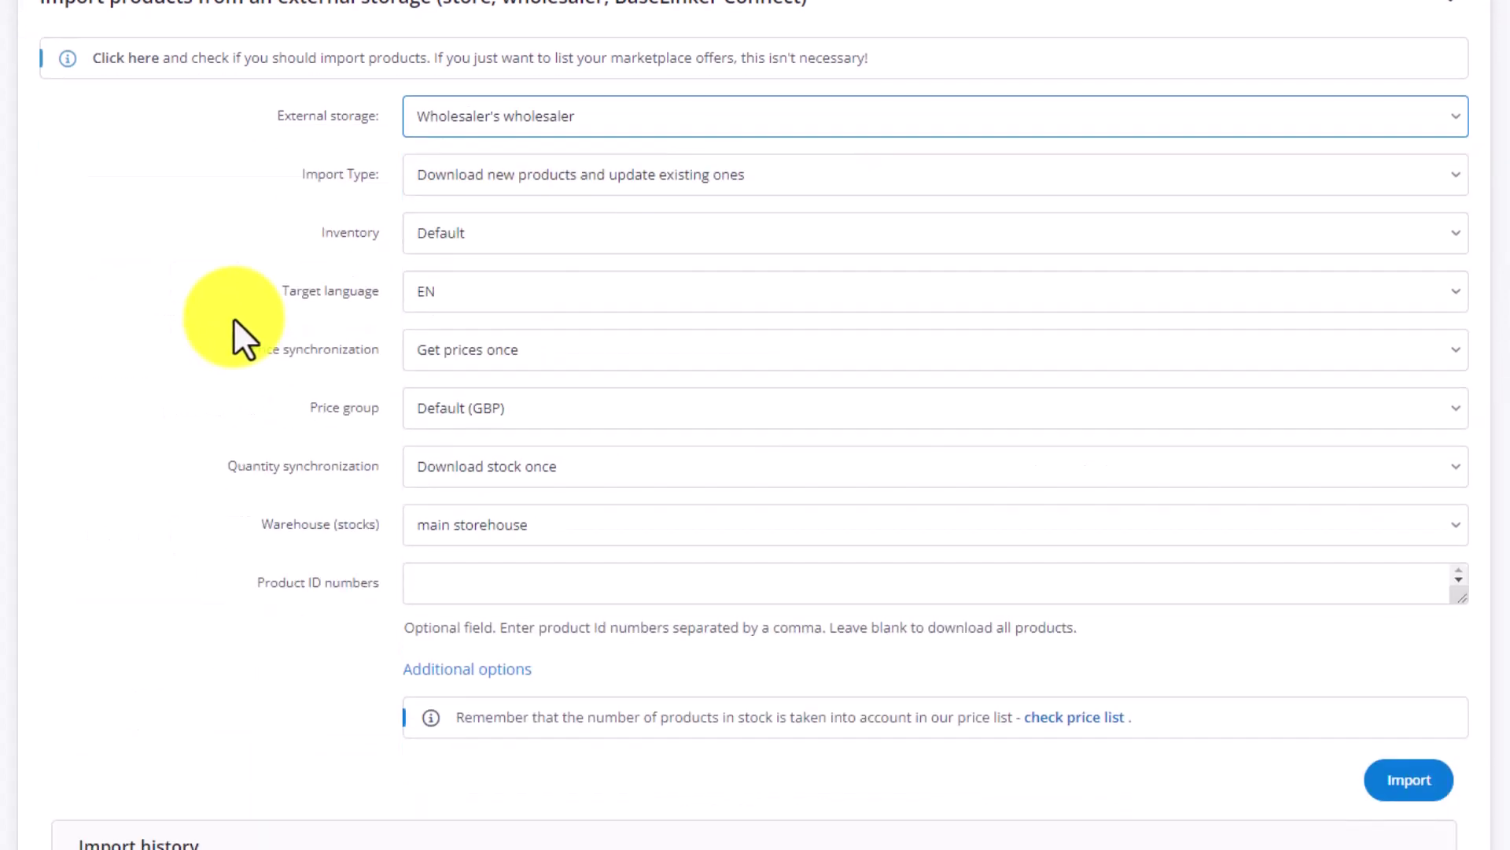
click(699, 180)
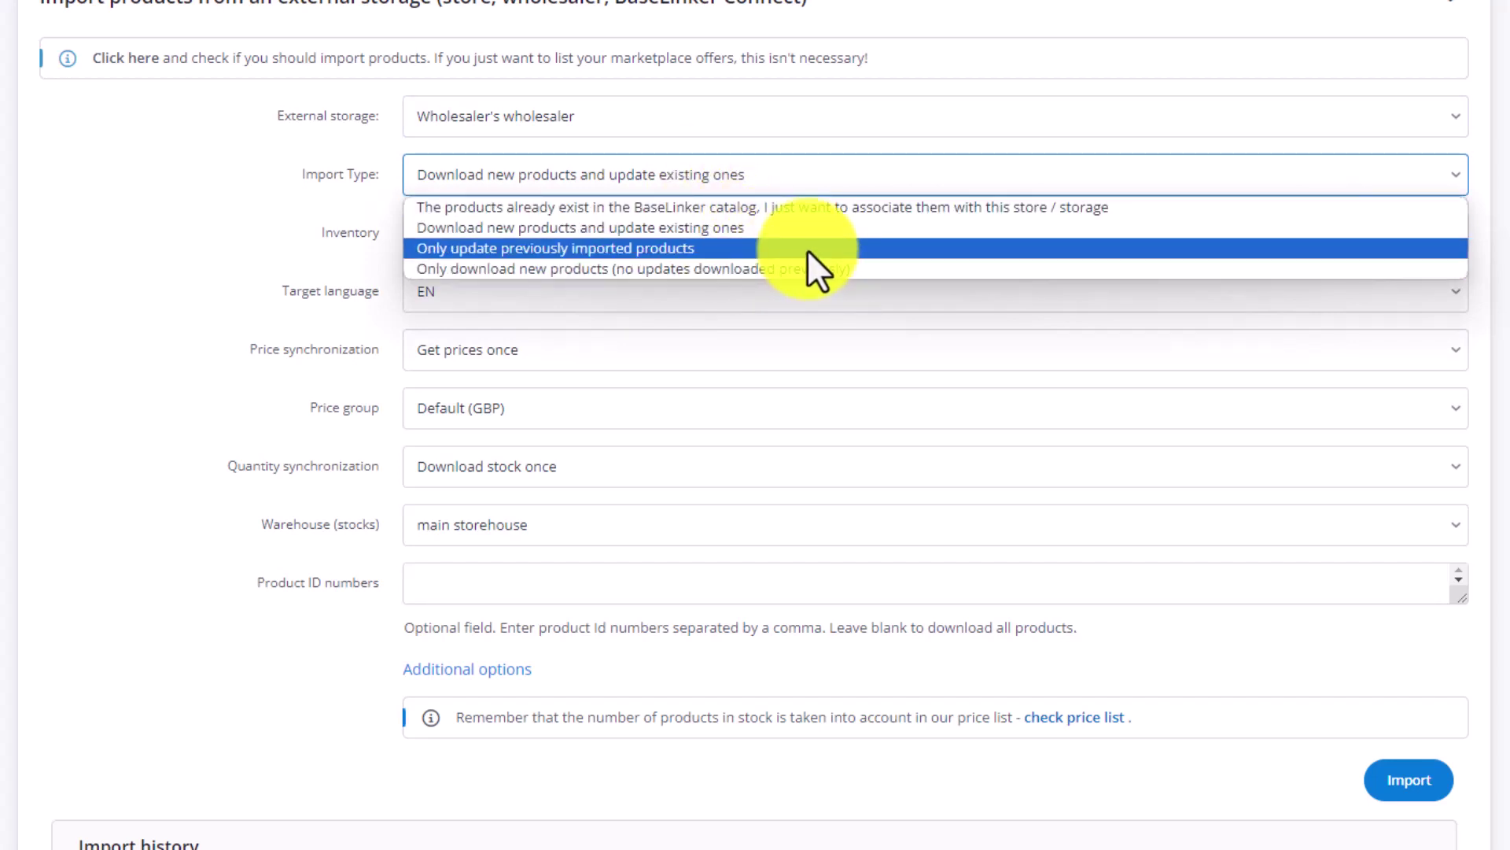
click(299, 223)
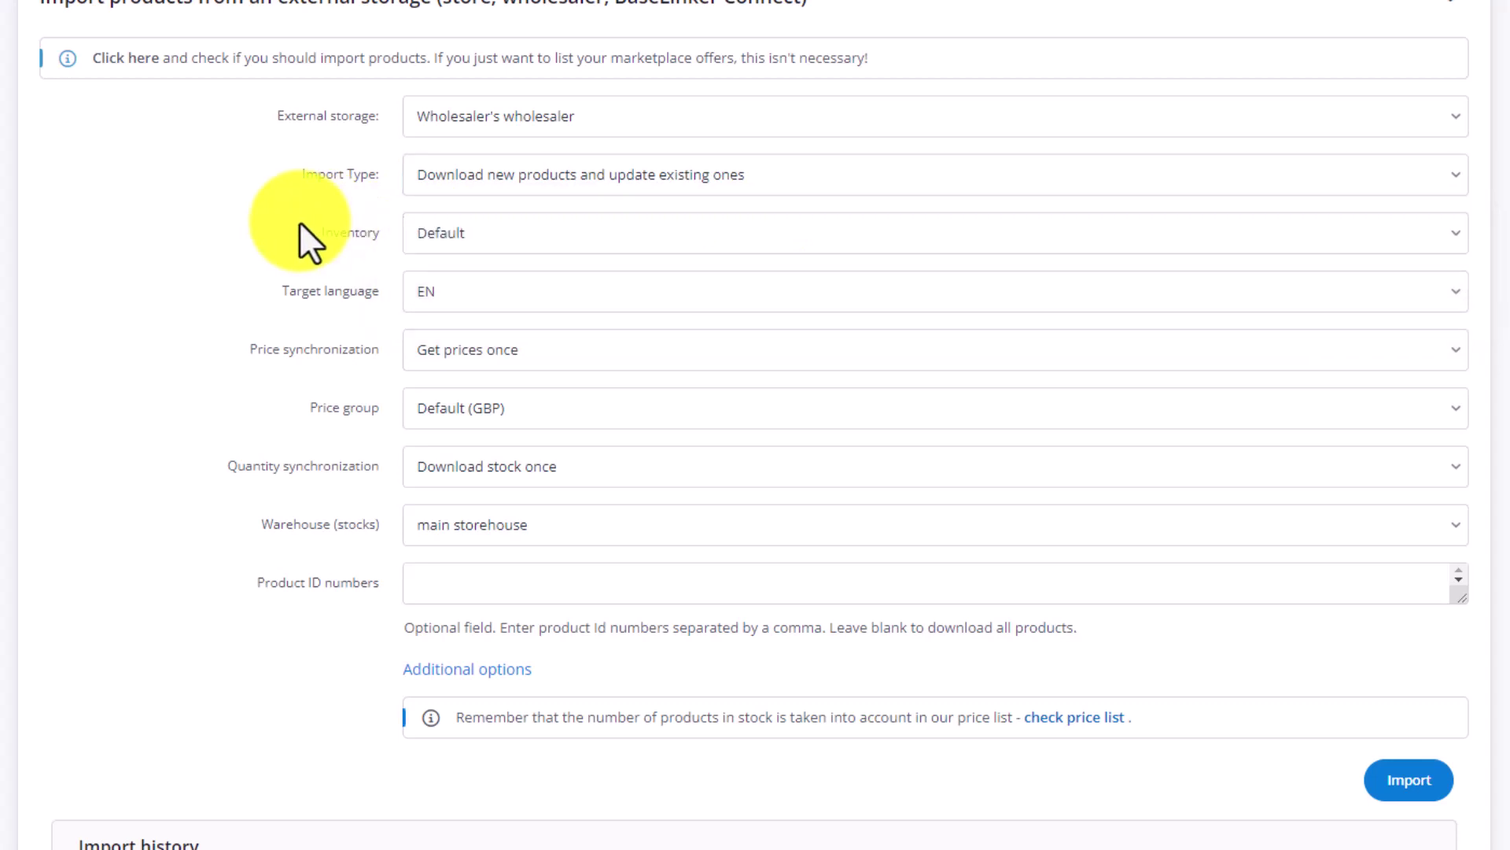
click(552, 182)
click(554, 208)
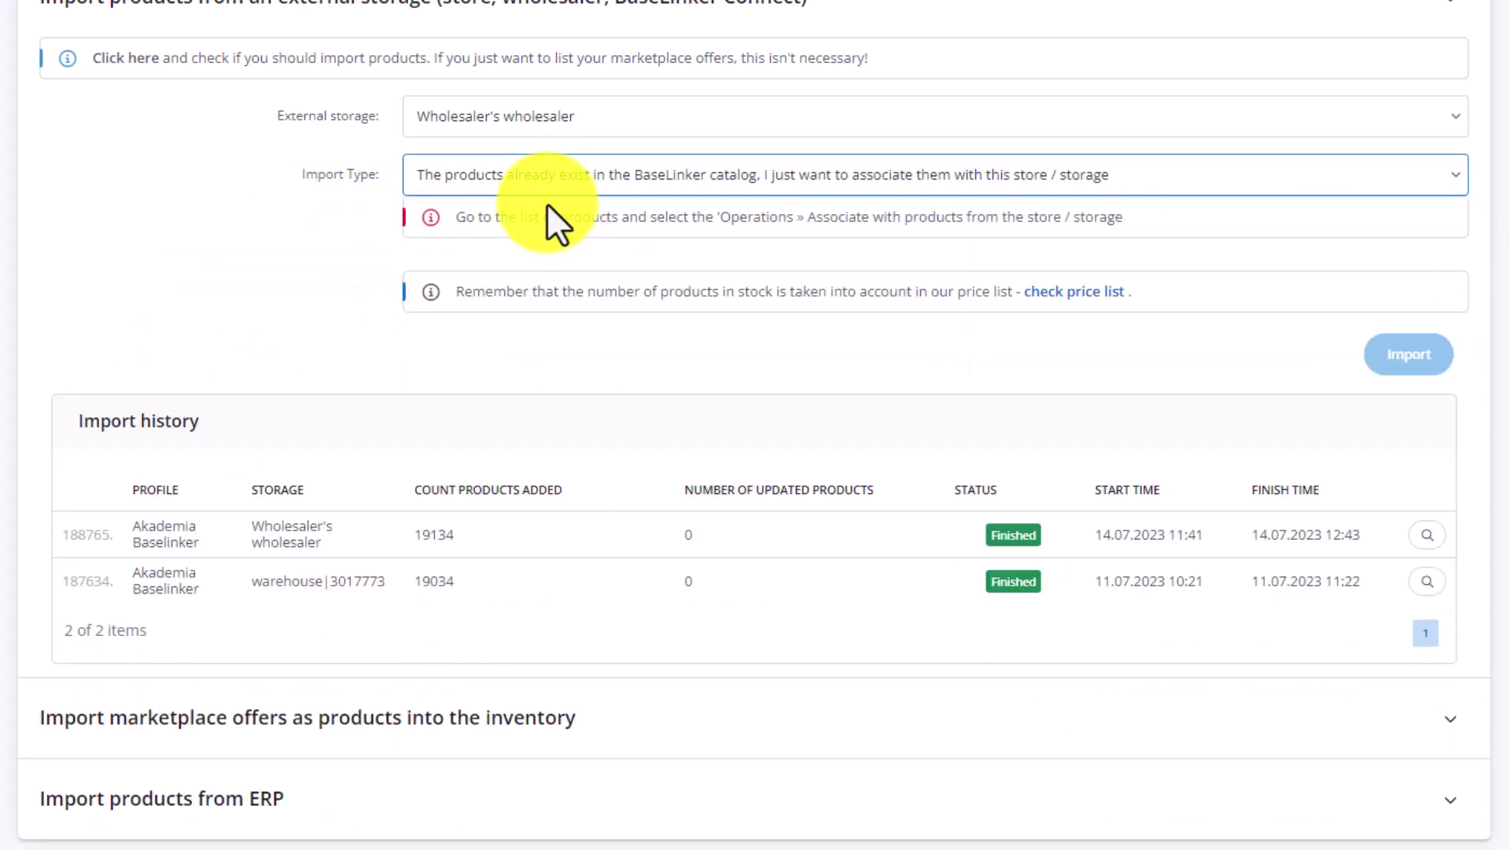
click(532, 179)
click(527, 225)
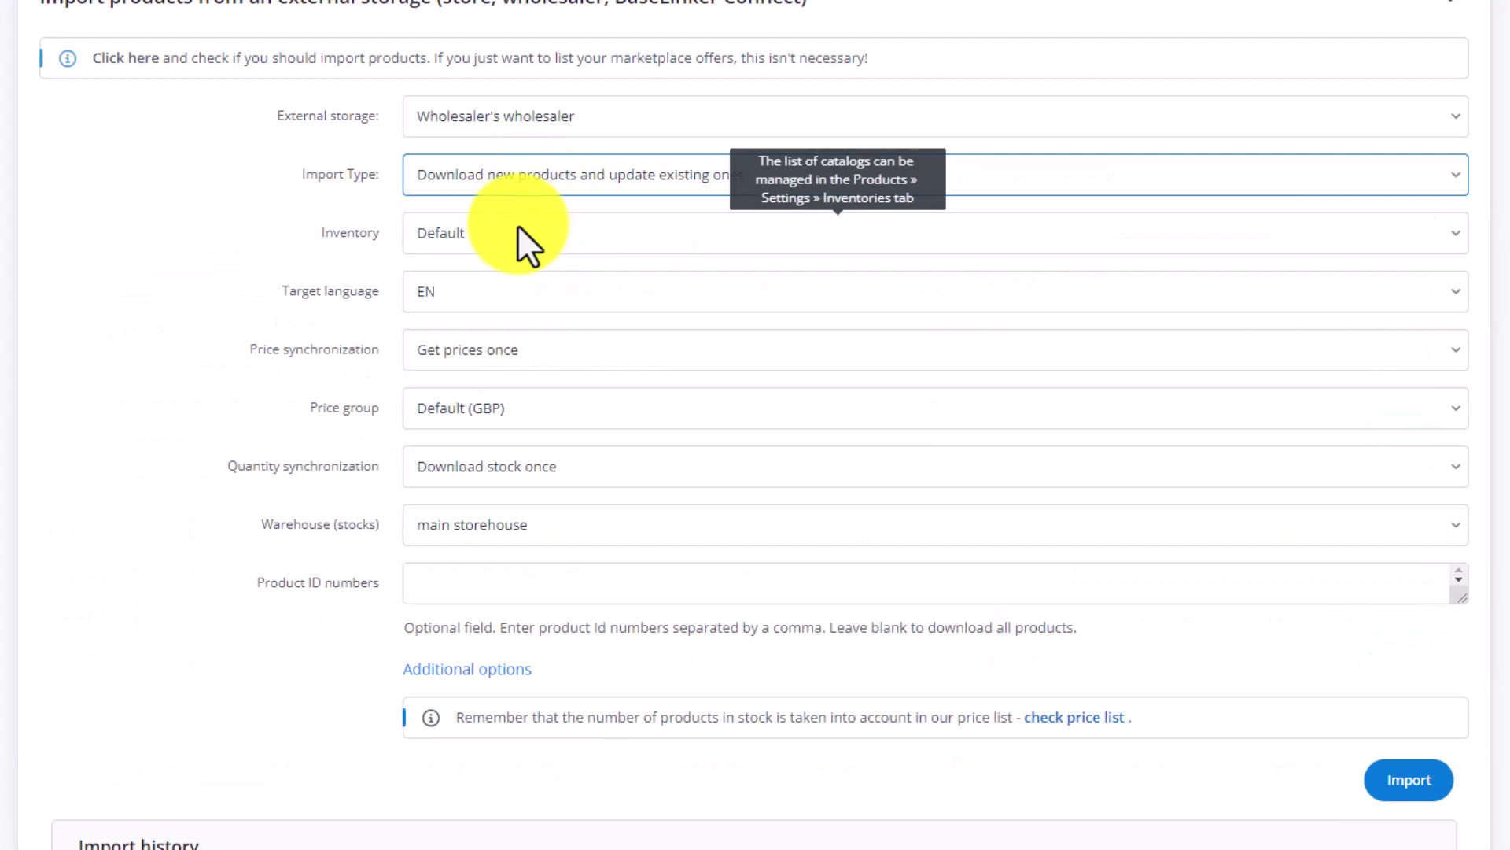
scroll(178, 295, down, 4)
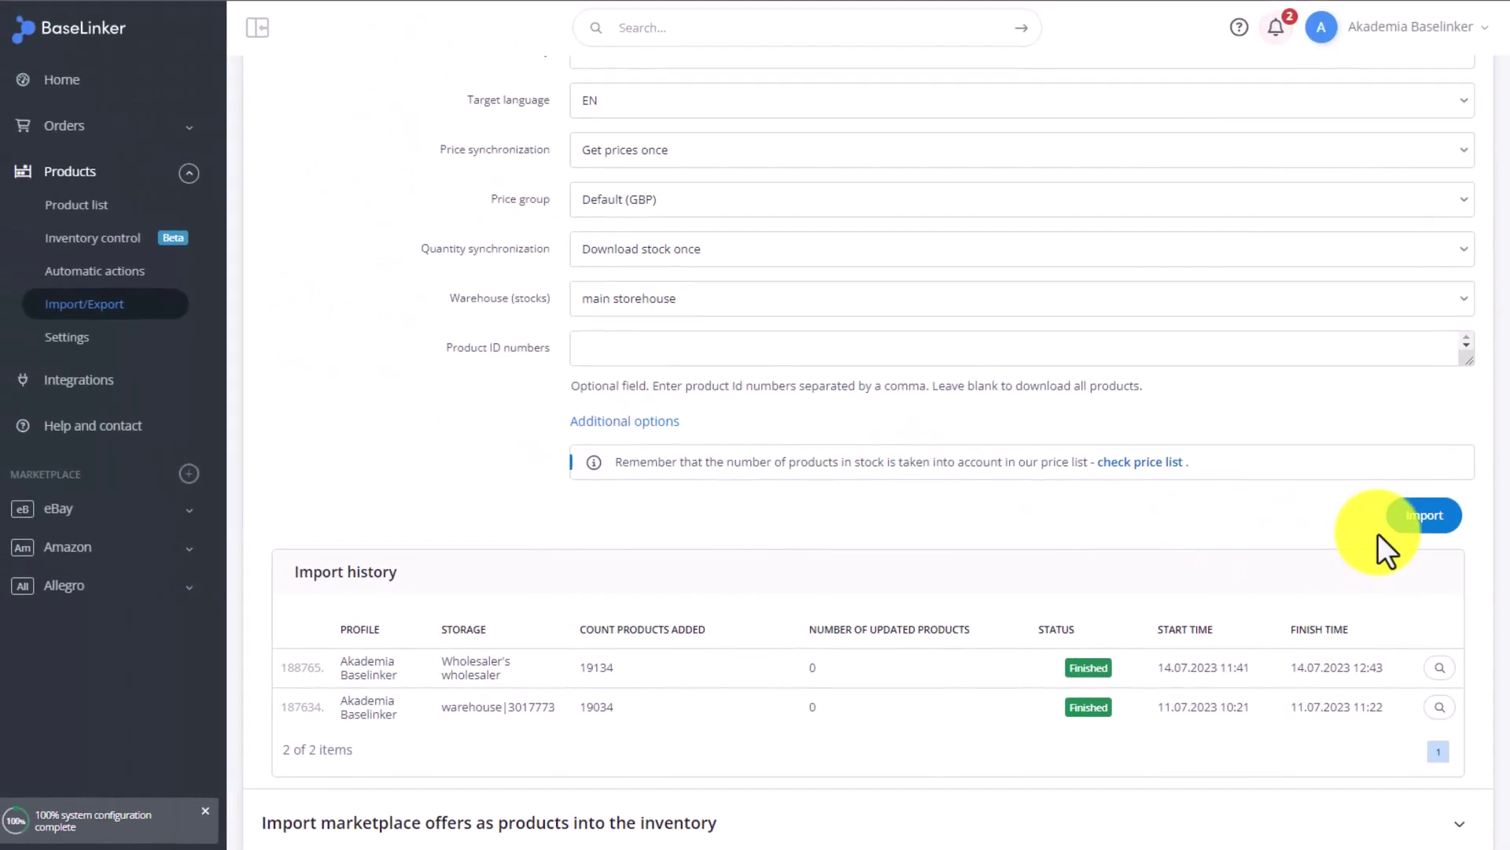
Open the 14.07.2023 Wholesaler's wholesaler import history entry and scroll its product log.
scroll(1037, 491, down, 1)
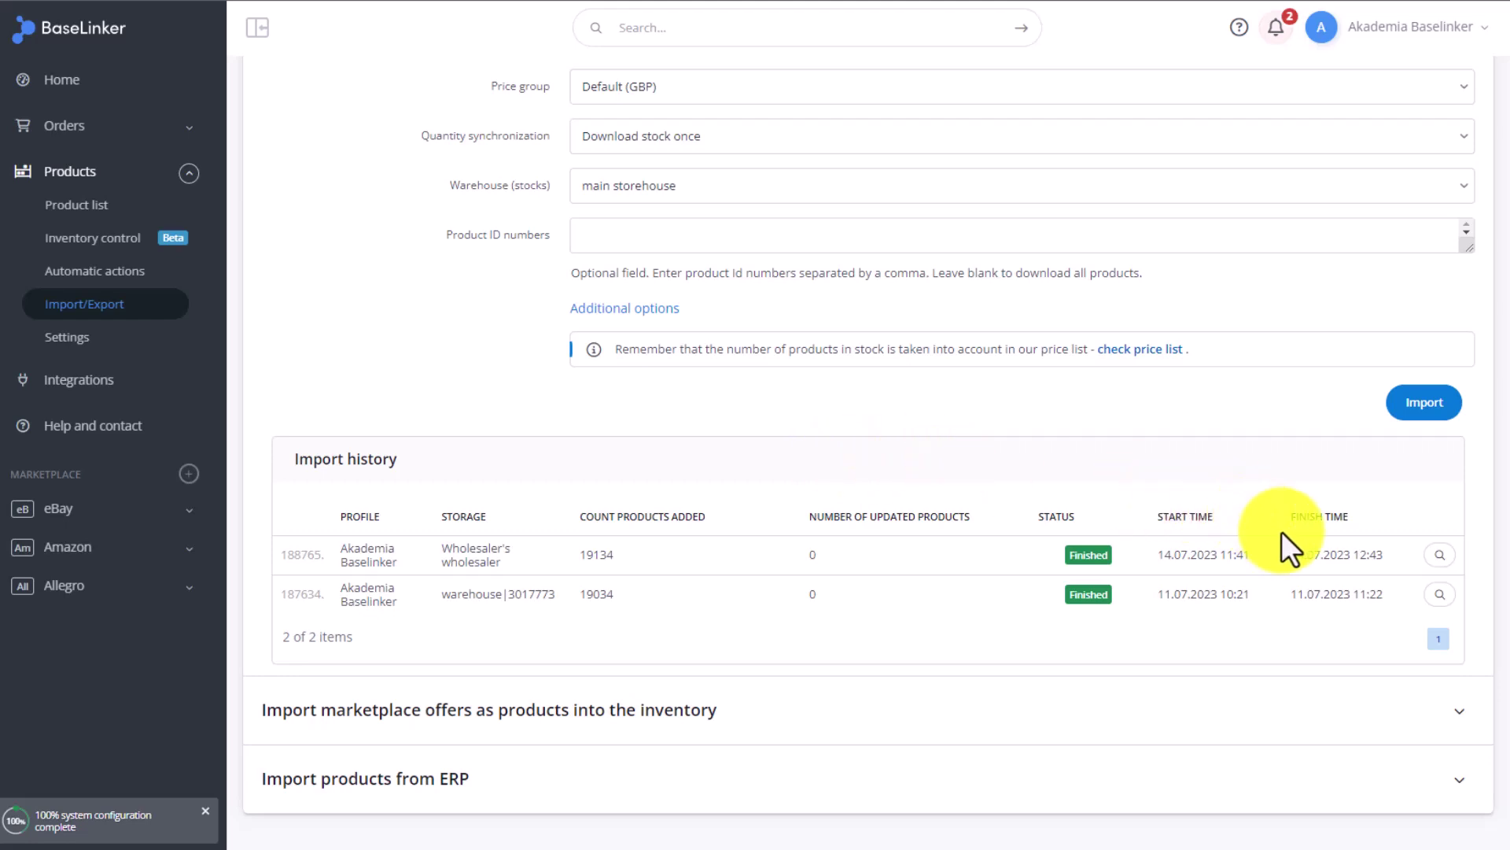
click(1440, 555)
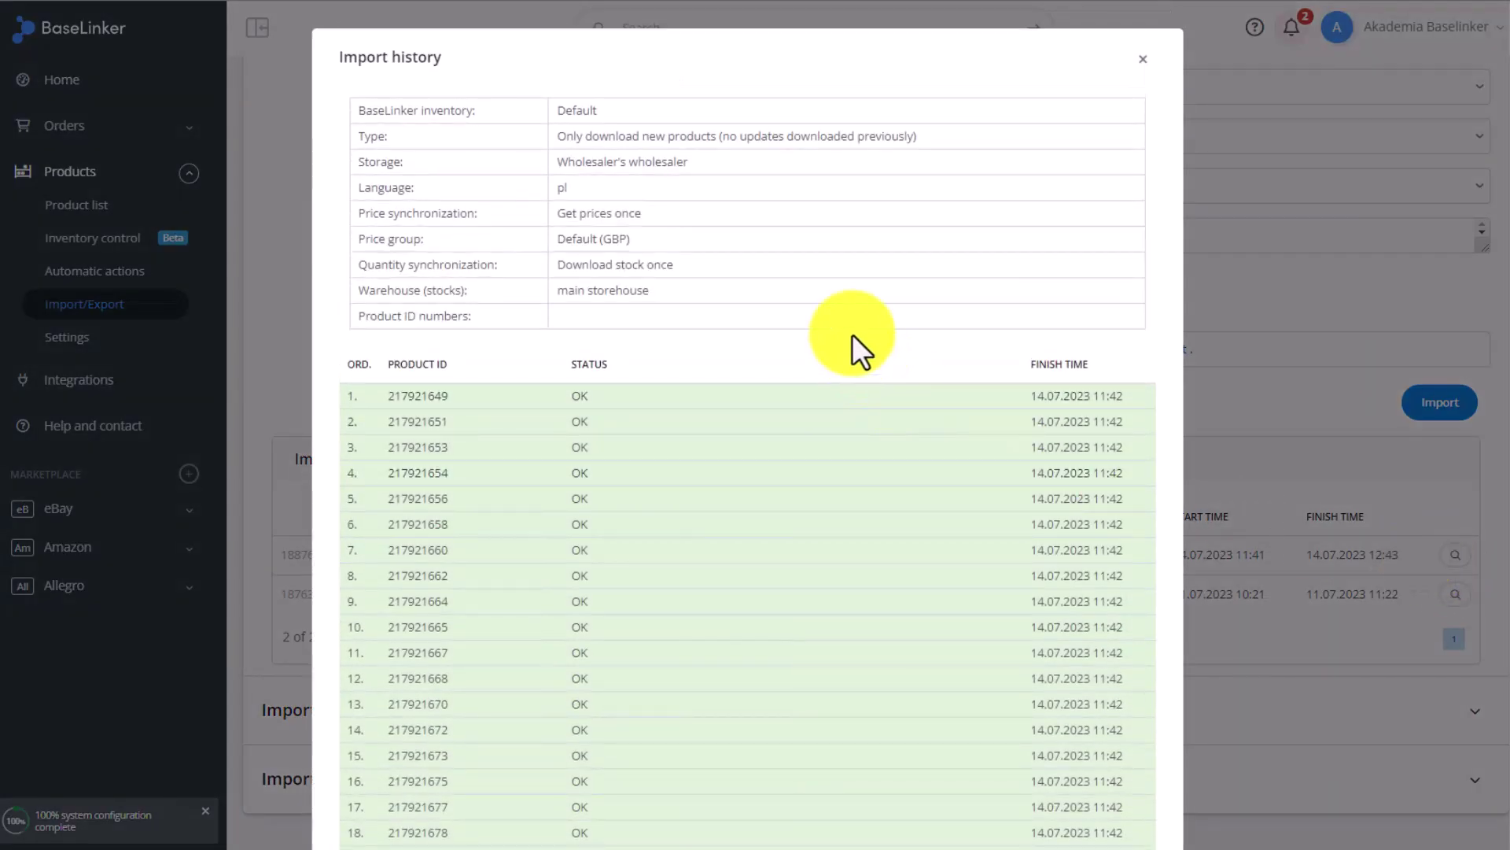
scroll(852, 333, down, 12)
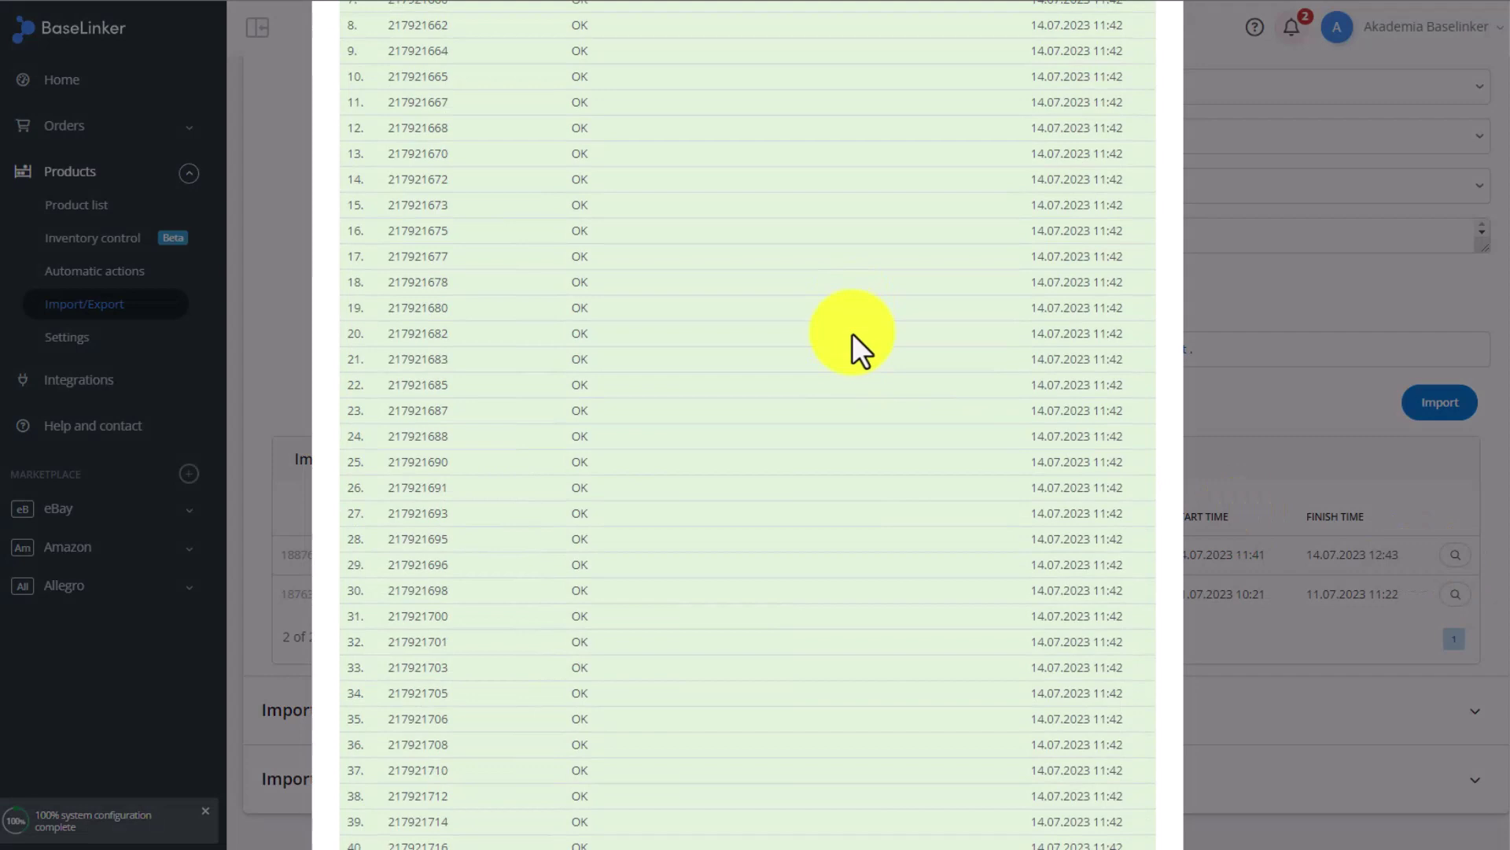